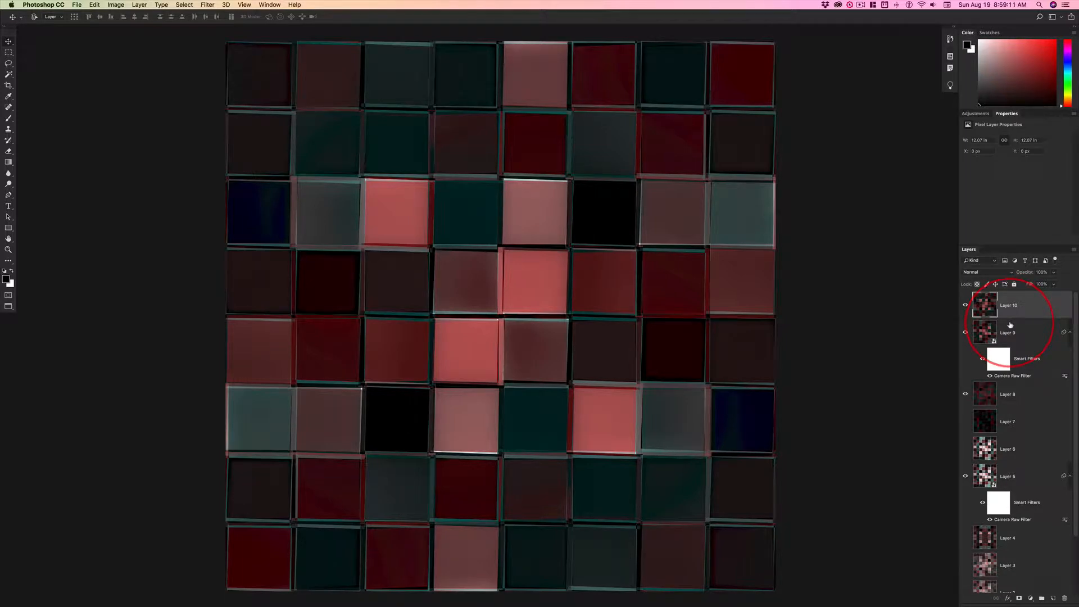
# Step: Switch to Illustrator, unlock Layer 1, and hide and show it once to compare the artwork without its black background
pyautogui.press('super+Tab')
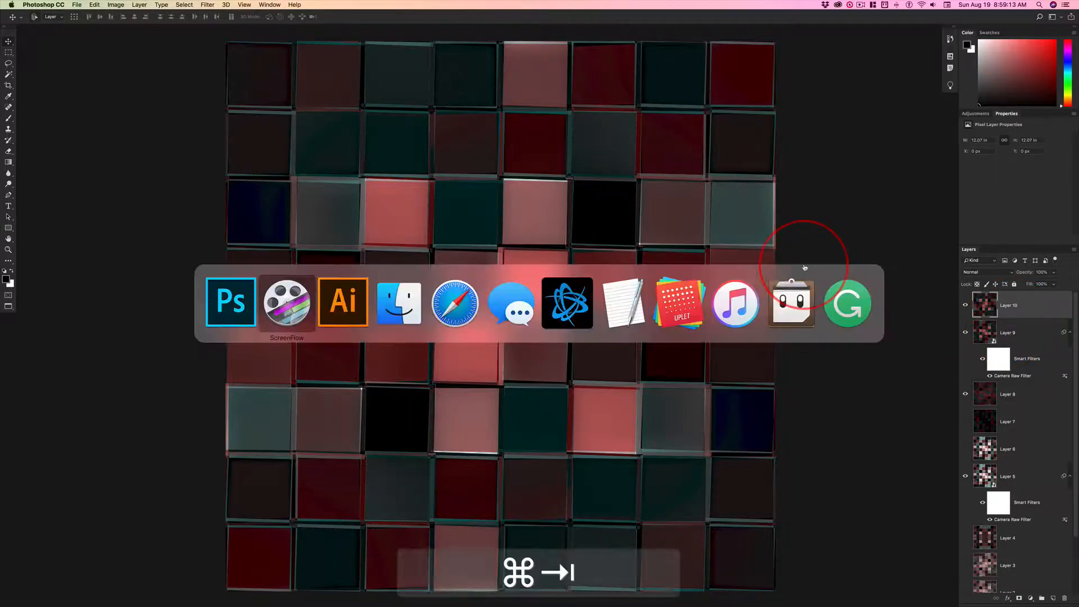
pyautogui.press('super+Tab')
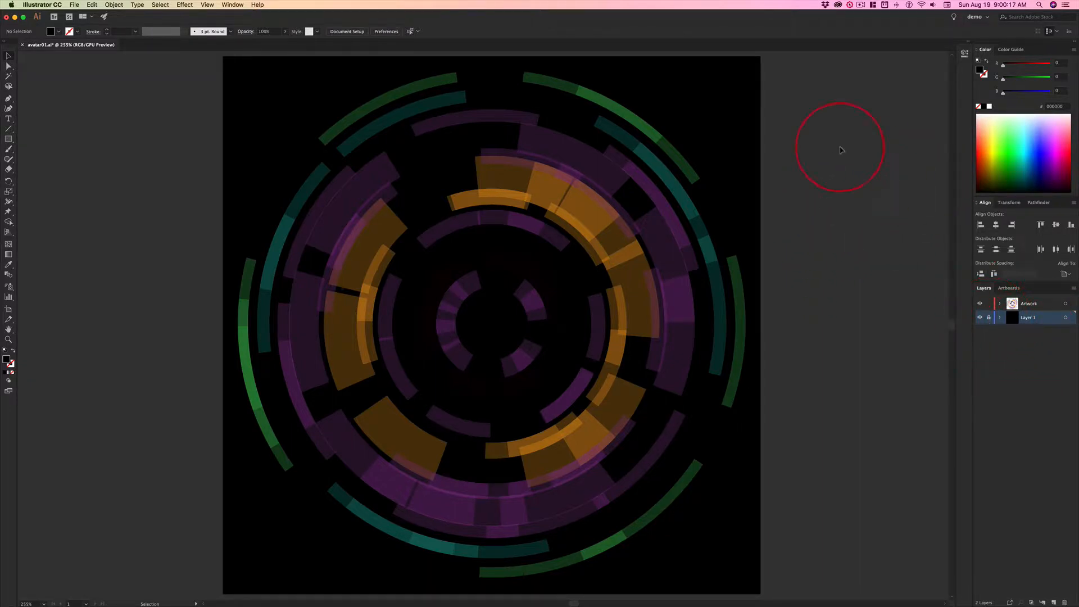
pyautogui.click(768, 125)
pyautogui.moveTo(738, 97); pyautogui.dragTo(815, 139)
pyautogui.click(989, 318)
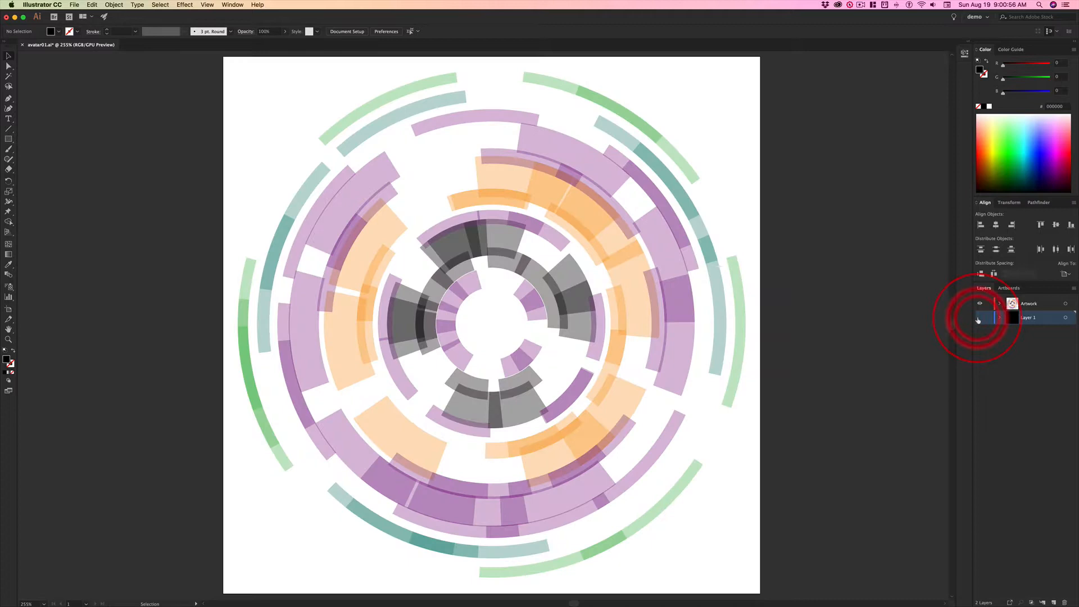
pyautogui.click(979, 318)
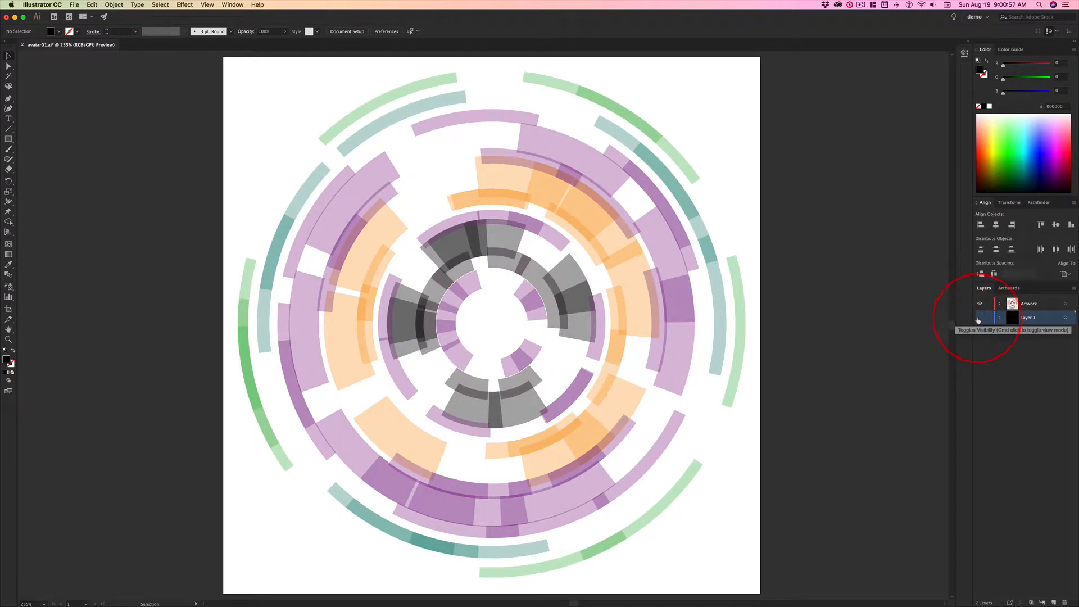
pyautogui.click(979, 319)
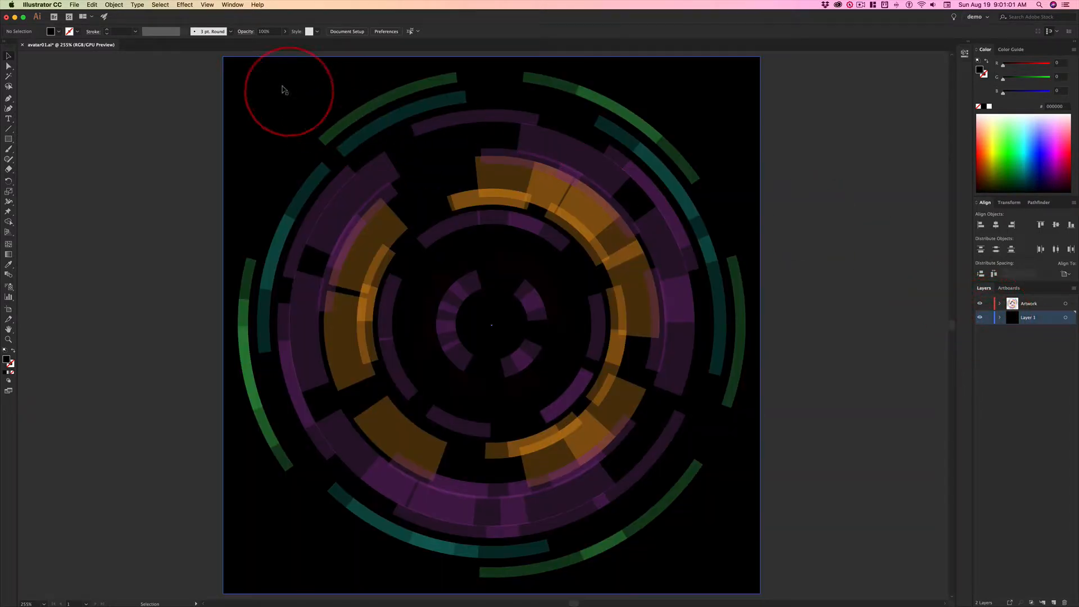
# Step: Select the black background rectangle, entering and leaving its isolation mode
pyautogui.click(259, 77)
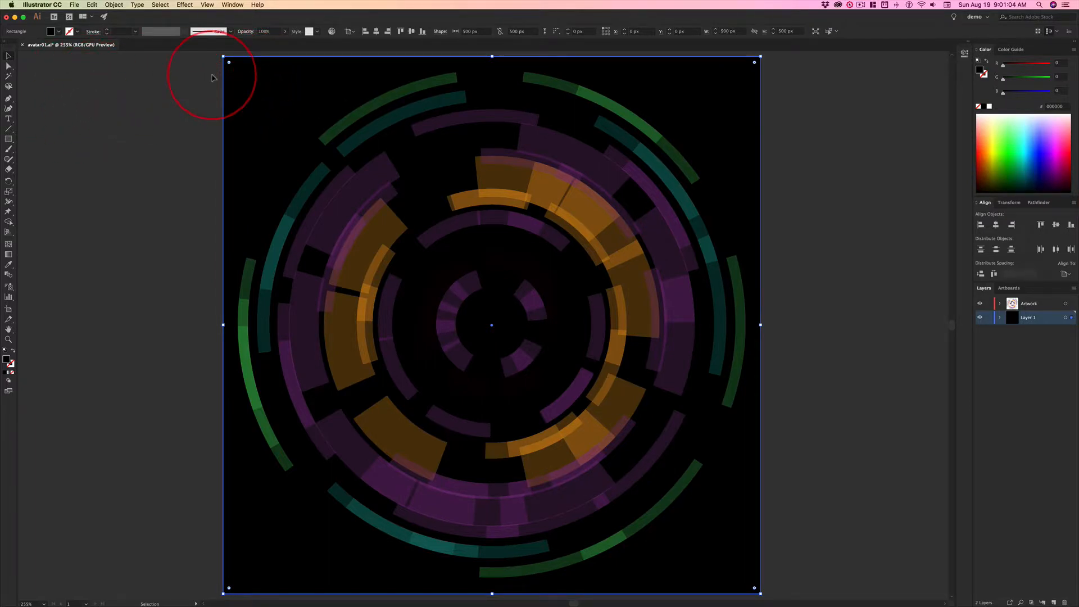
pyautogui.doubleClick(277, 92)
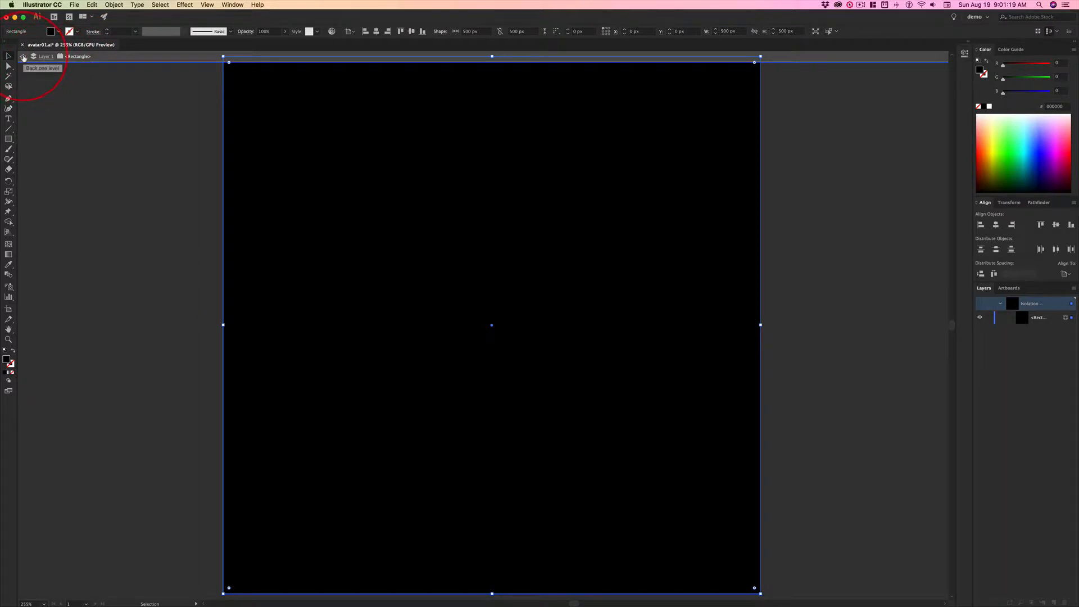
pyautogui.doubleClick(126, 160)
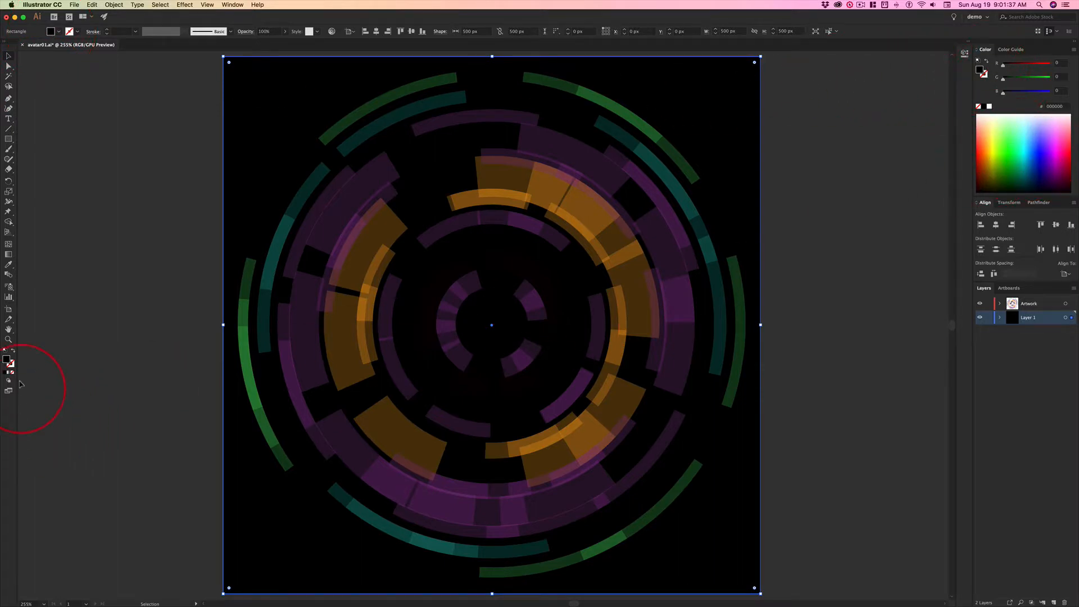
# Step: Copy the hex code 000000 from the background rectangle's fill colour and close the Color Picker
pyautogui.doubleClick(6, 360)
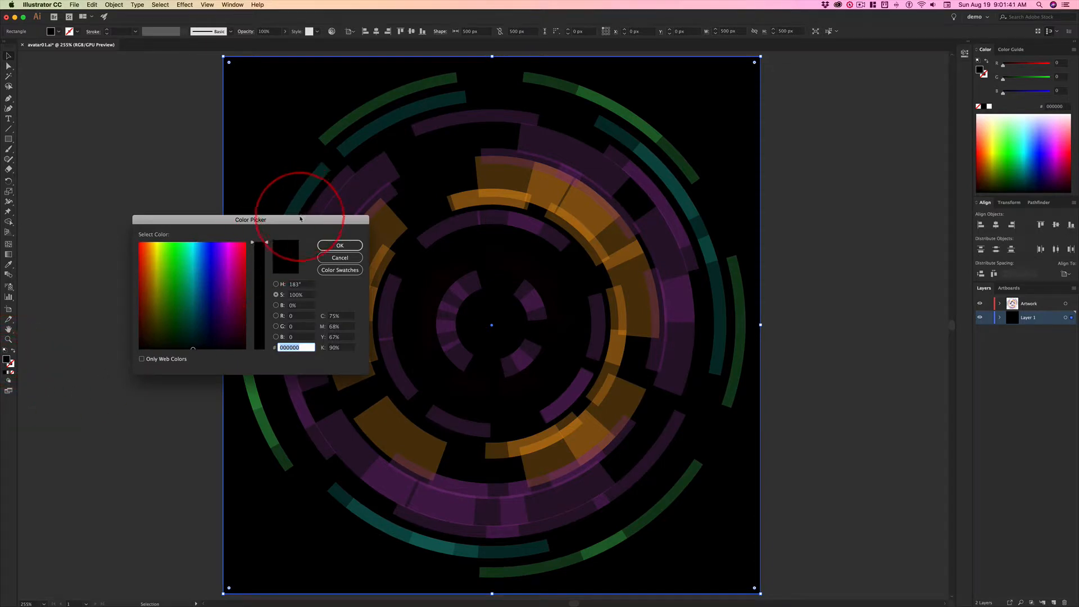
pyautogui.moveTo(292, 220); pyautogui.dragTo(228, 172)
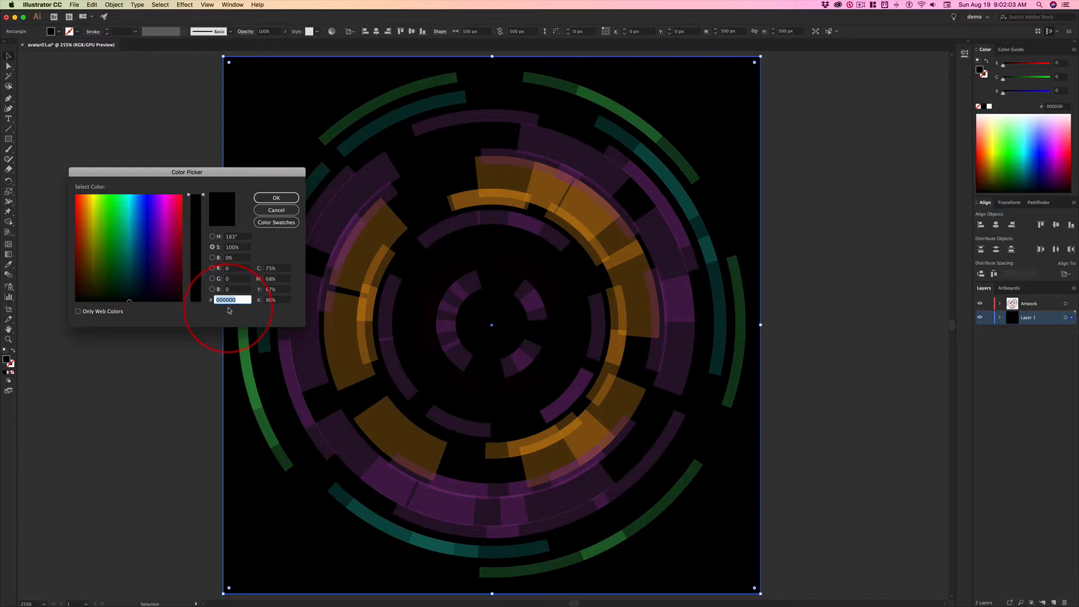
pyautogui.press('super+c')
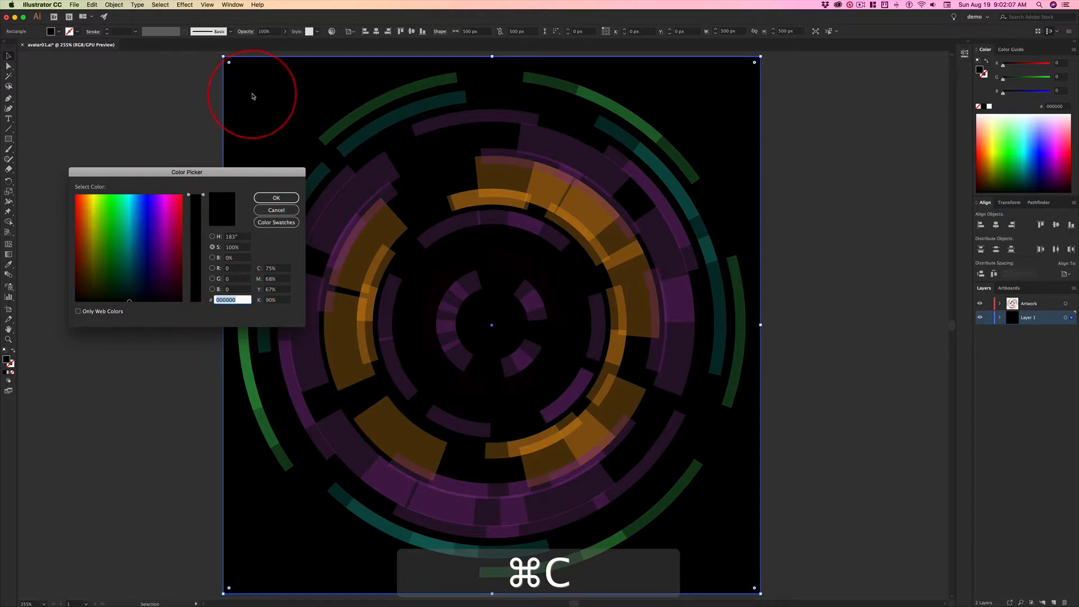
pyautogui.click(253, 94)
pyautogui.click(277, 198)
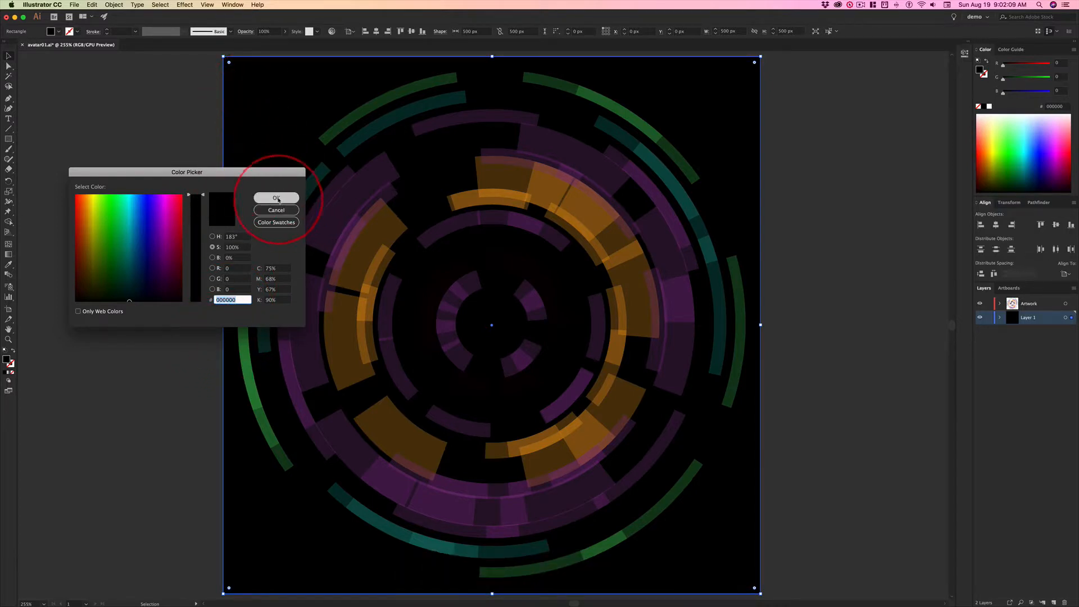
pyautogui.click(228, 303)
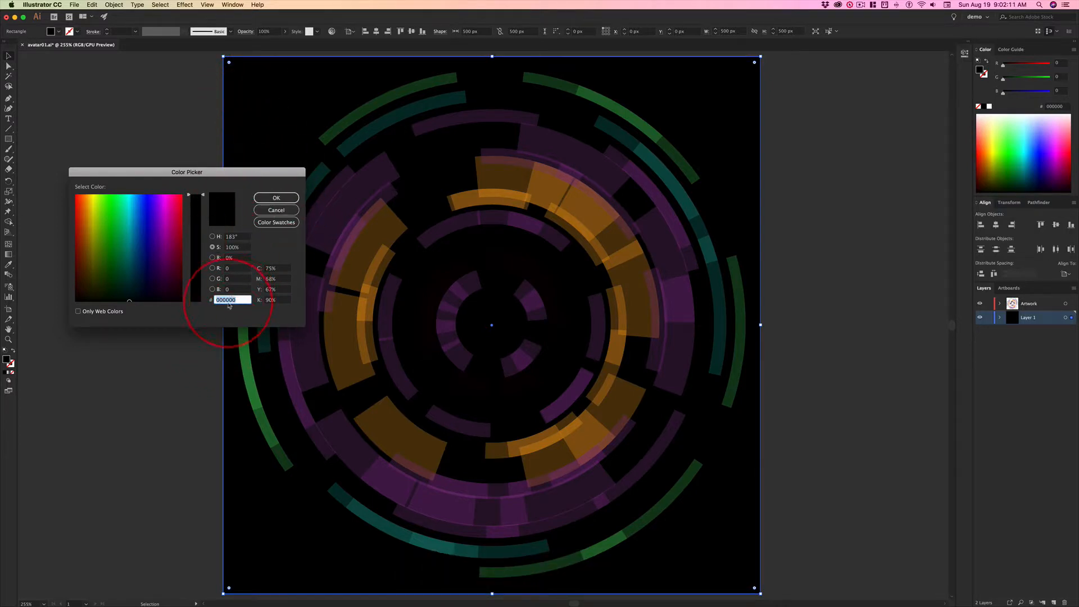
pyautogui.press('super+c')
pyautogui.click(551, 571)
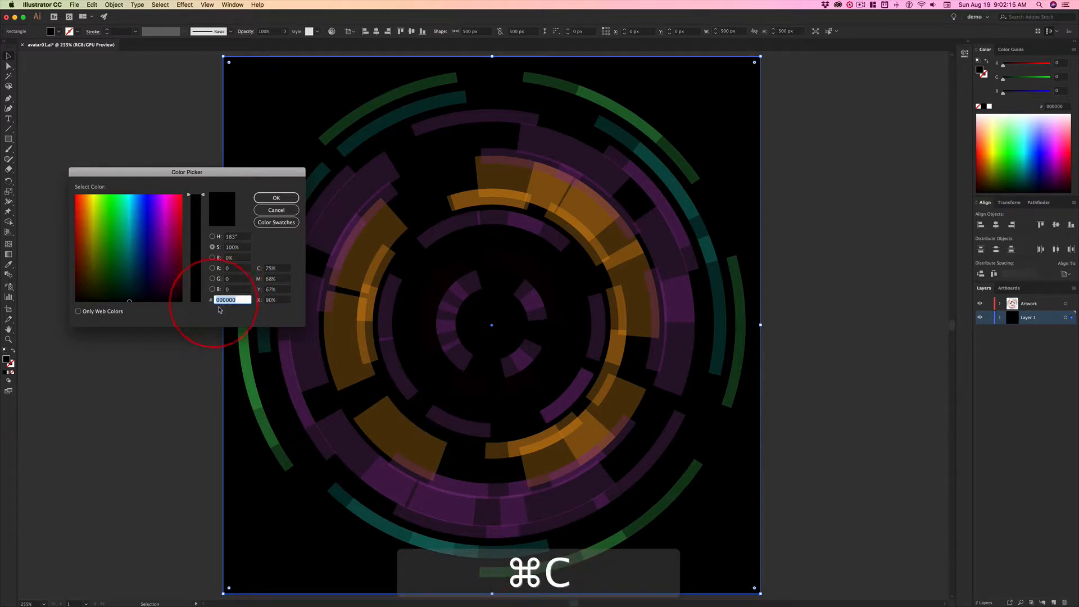
pyautogui.click(276, 199)
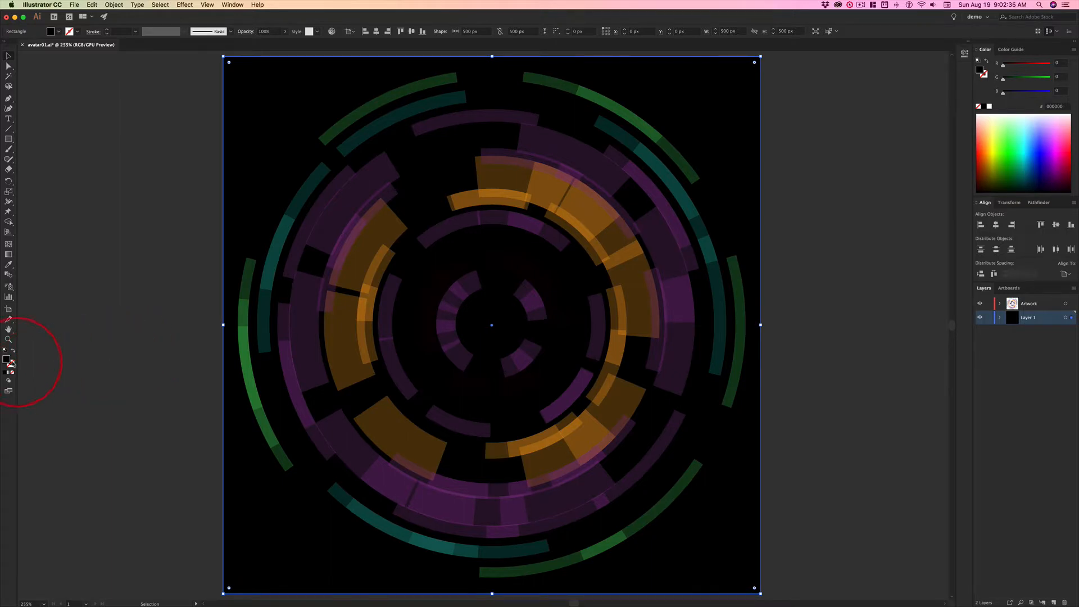
# Step: Review the background rectangle's fill colour once more, cancel the Color Picker and lock Layer 1
pyautogui.doubleClick(8, 361)
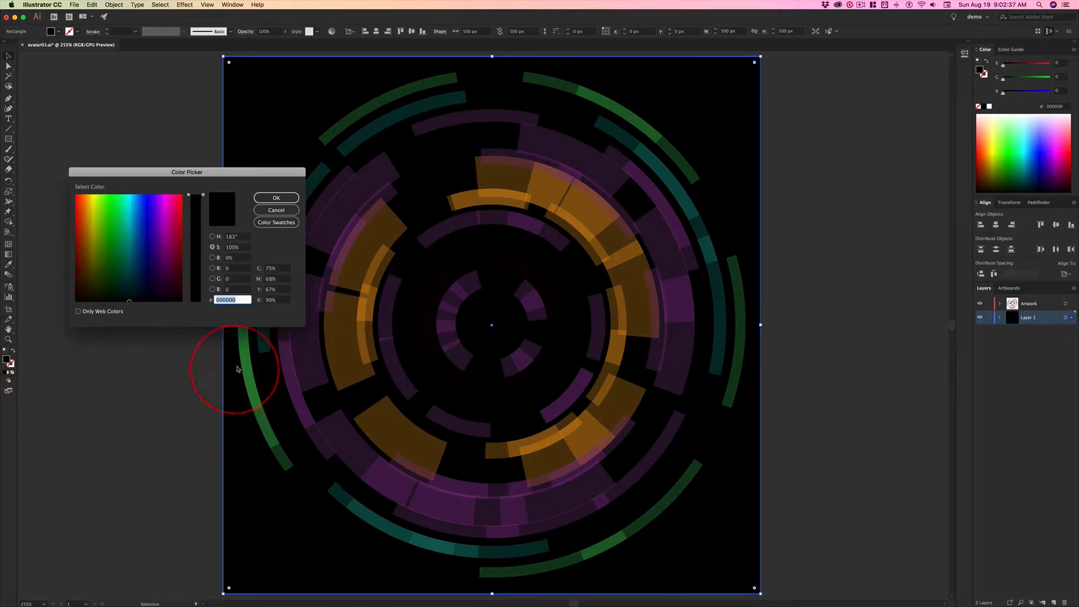
pyautogui.click(276, 210)
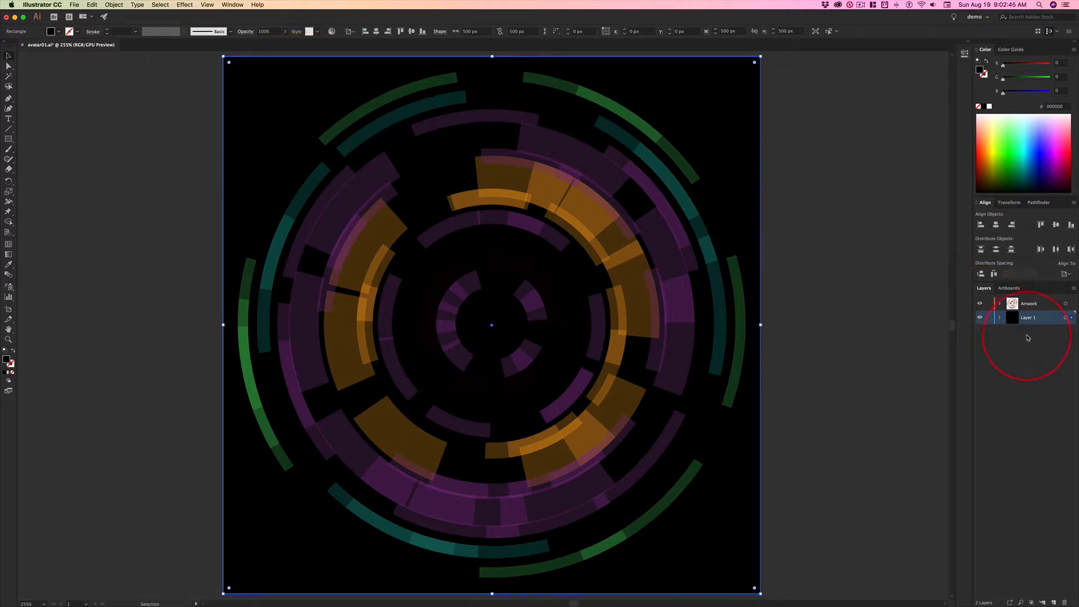
pyautogui.click(989, 318)
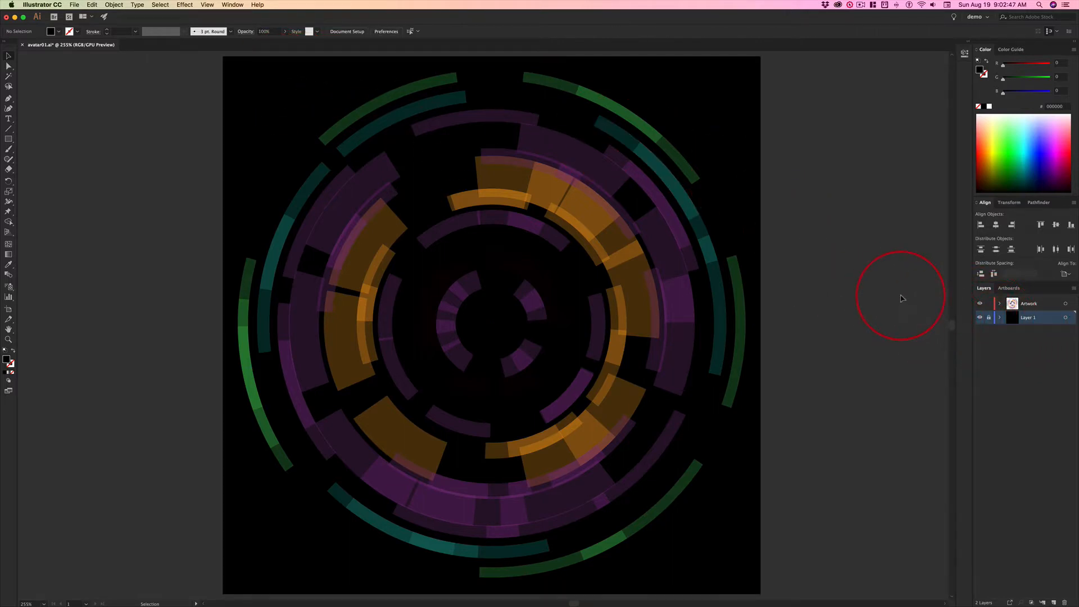
# Step: Switch to Photoshop and start a new document from the Web presets with artboards turned off
pyautogui.press('super+Tab')
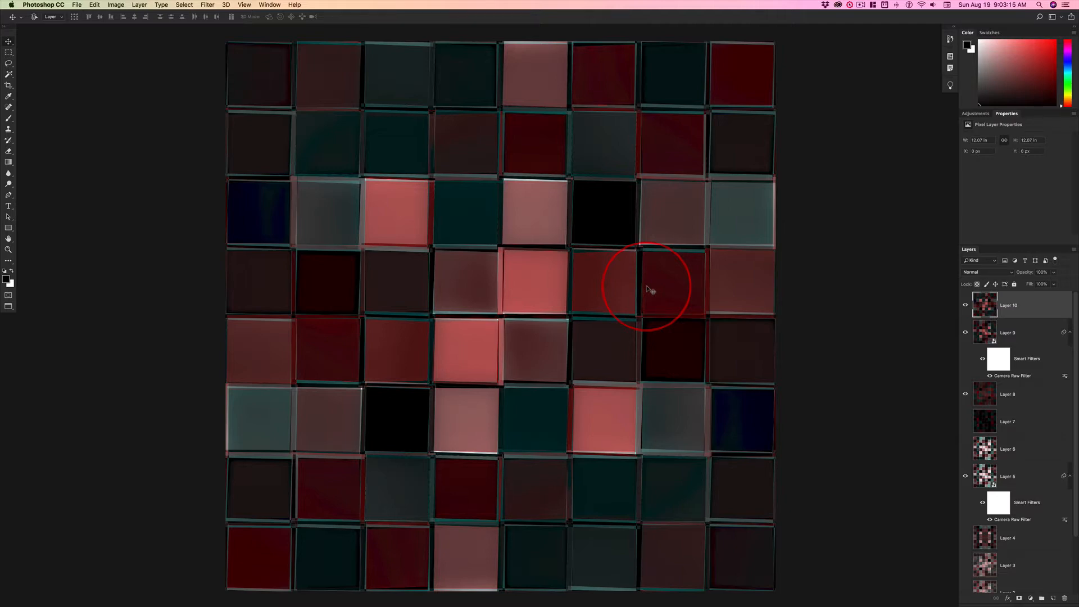
pyautogui.click(75, 5)
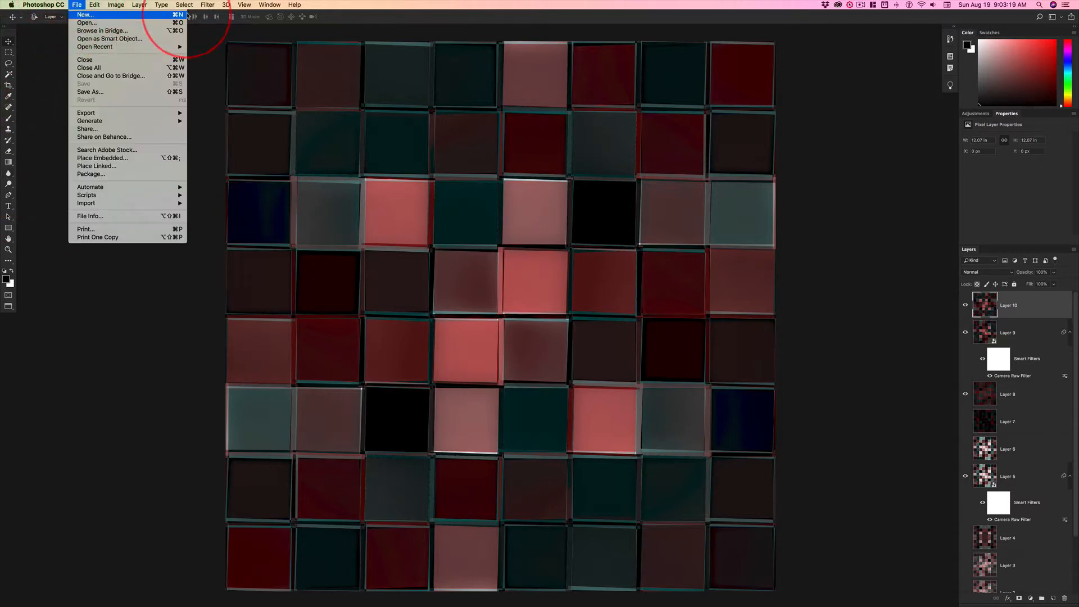
pyautogui.click(125, 273)
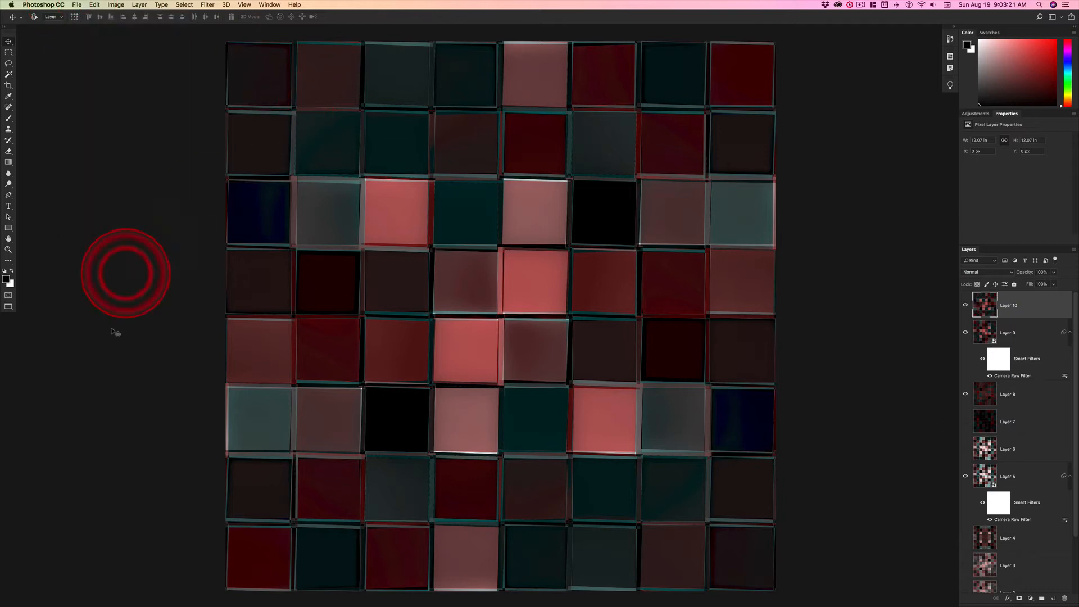
pyautogui.click(125, 441)
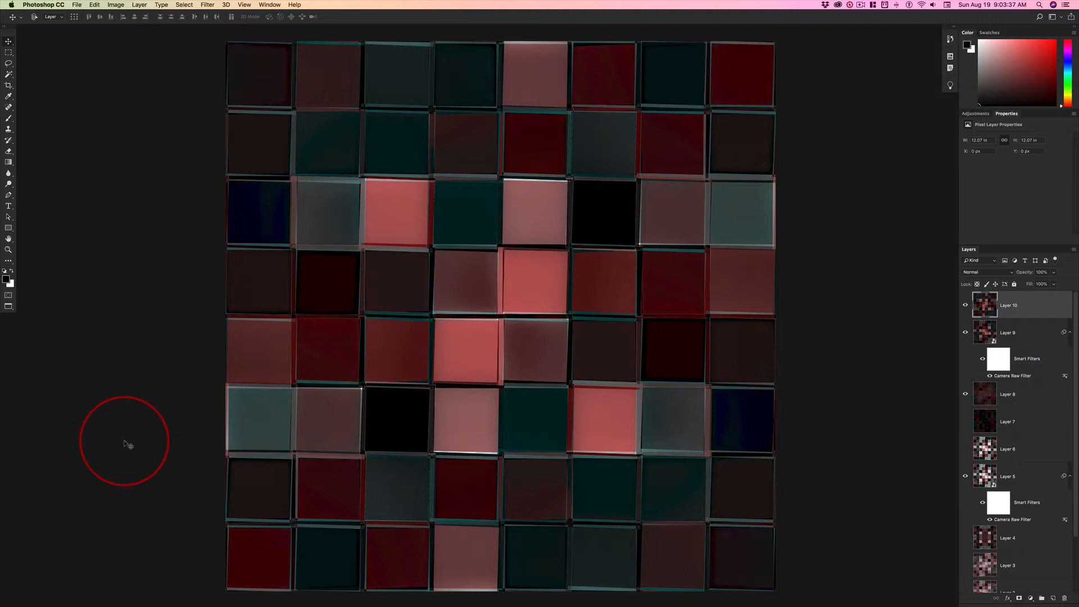
pyautogui.press('super+n')
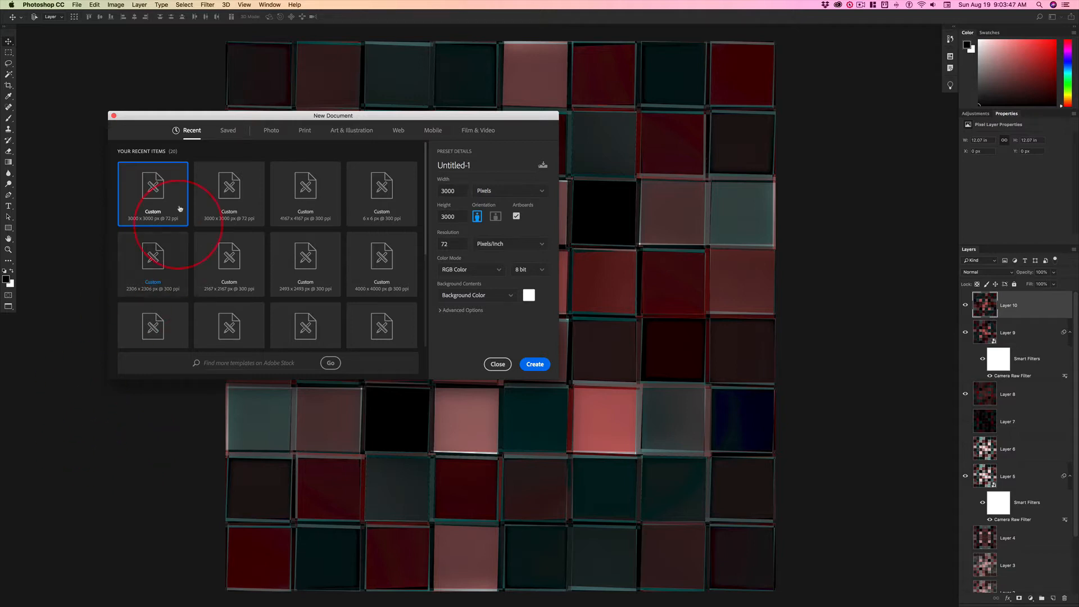
pyautogui.click(399, 131)
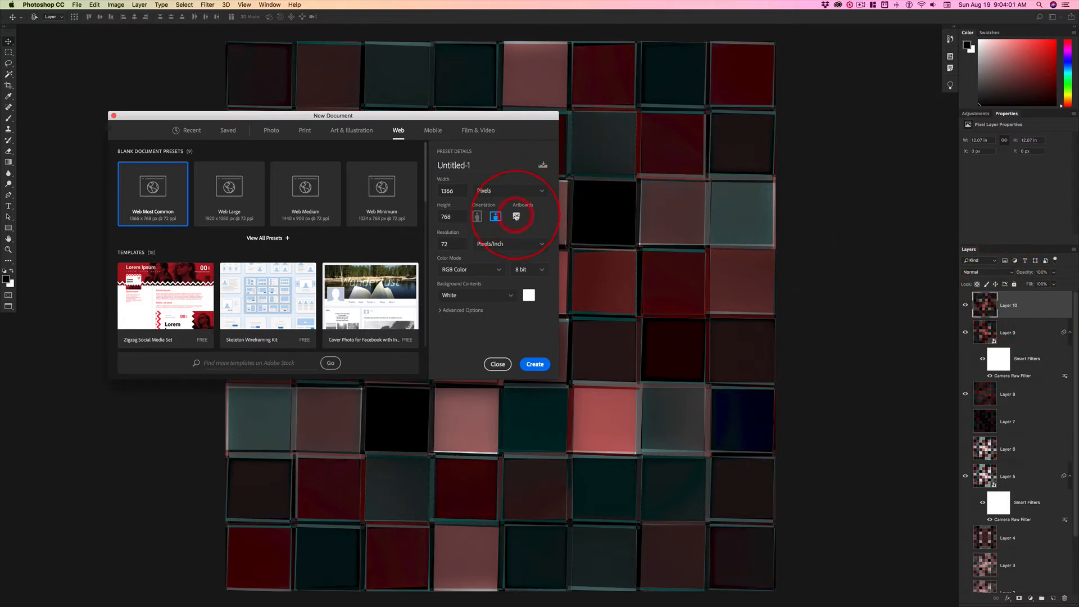
pyautogui.click(516, 216)
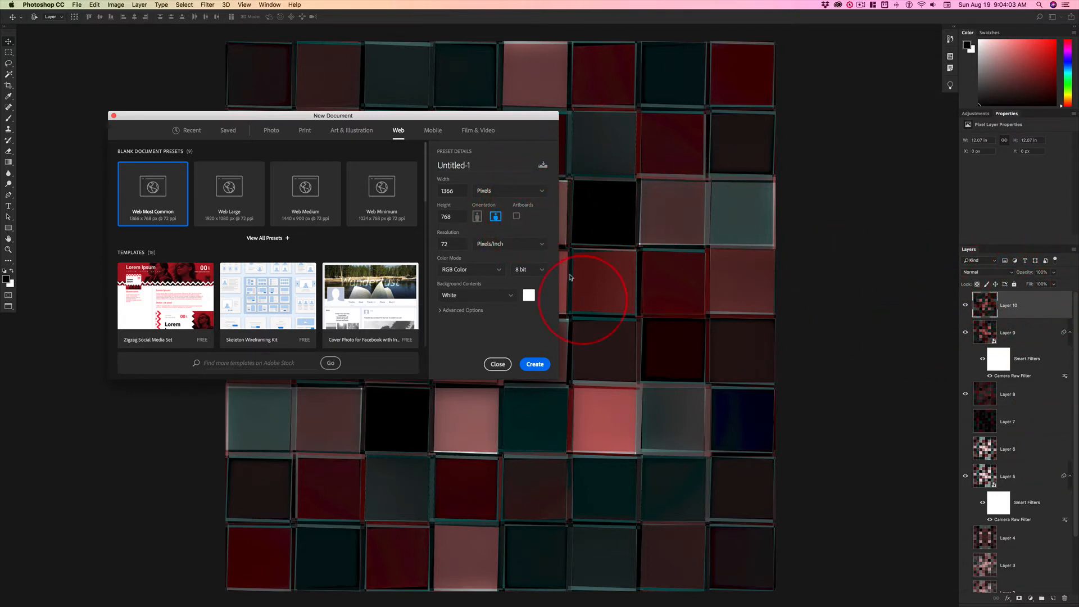
# Step: Set the new document's width and height to 500 pixels each
pyautogui.doubleClick(456, 191)
pyautogui.write('500')
pyautogui.press('Tab')
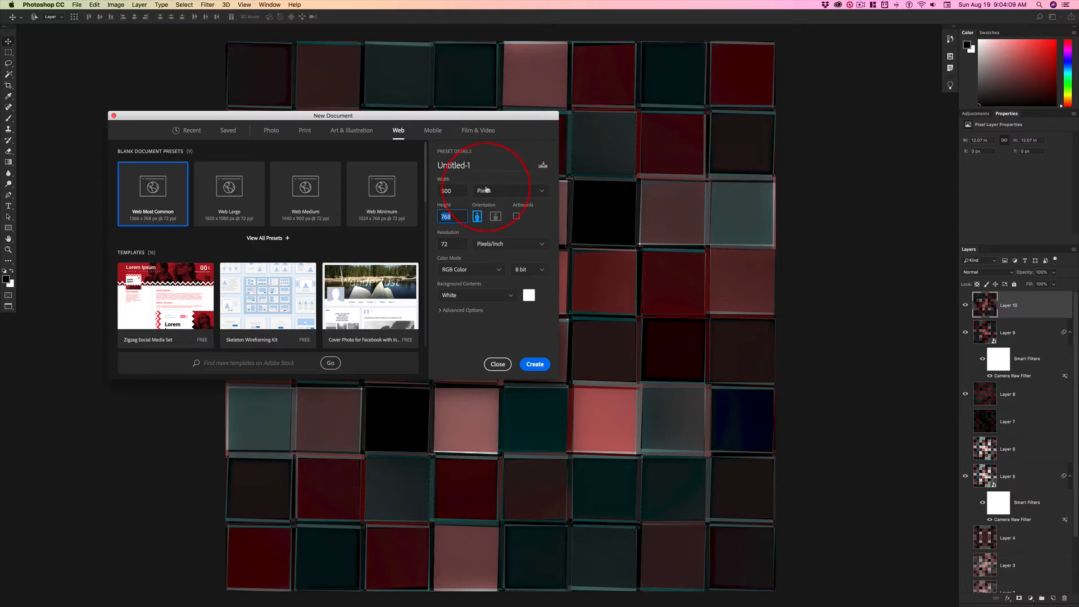
pyautogui.write('500')
pyautogui.press('Tab')
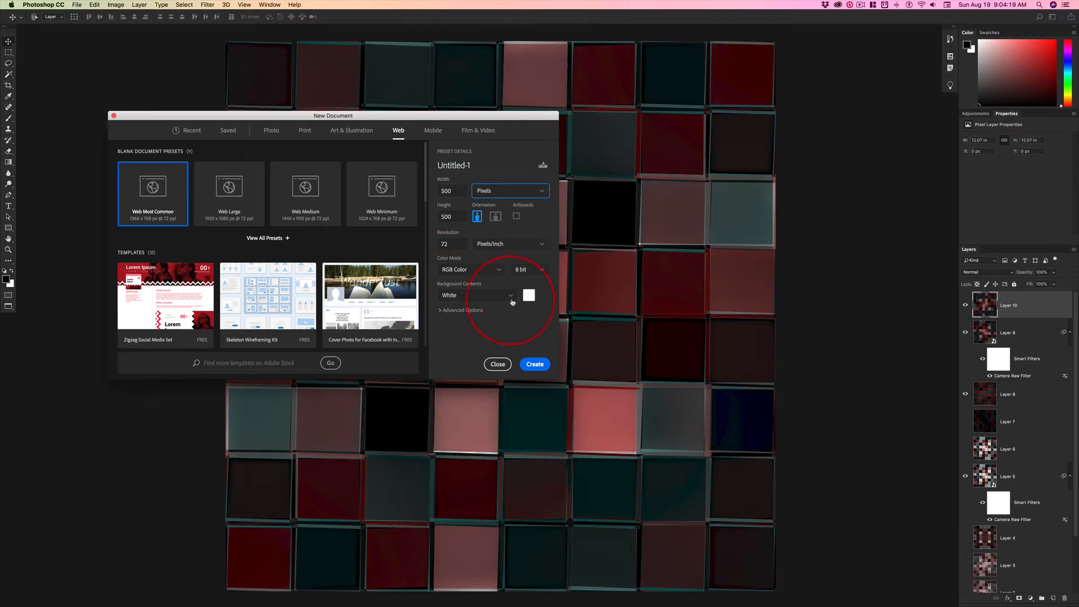
# Step: Set the new document's background colour to hex 000000 and create the document
pyautogui.click(529, 297)
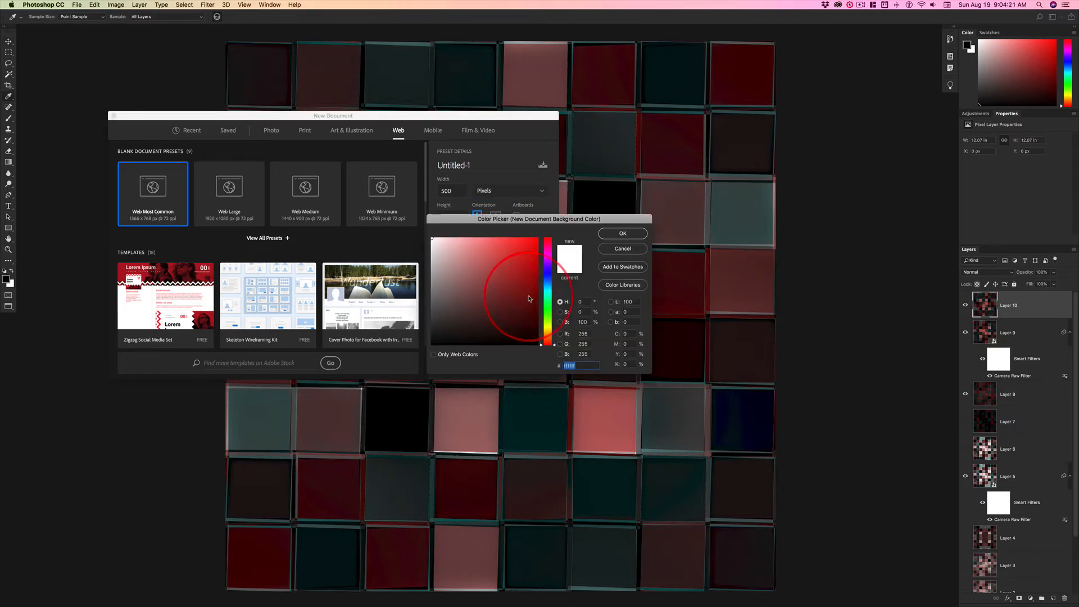
pyautogui.moveTo(506, 219); pyautogui.dragTo(647, 178)
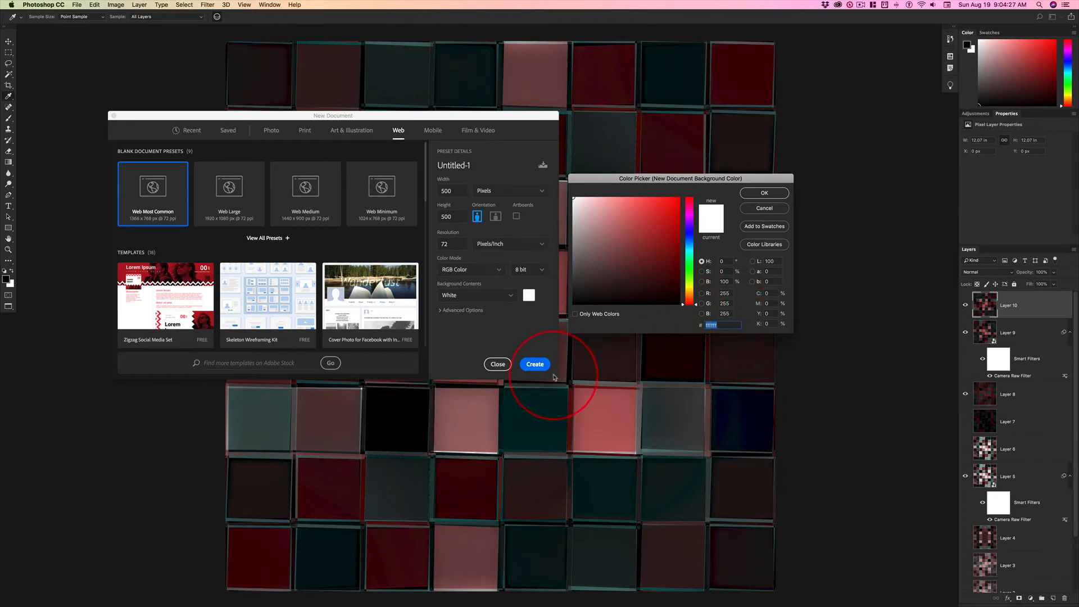
pyautogui.write('000000')
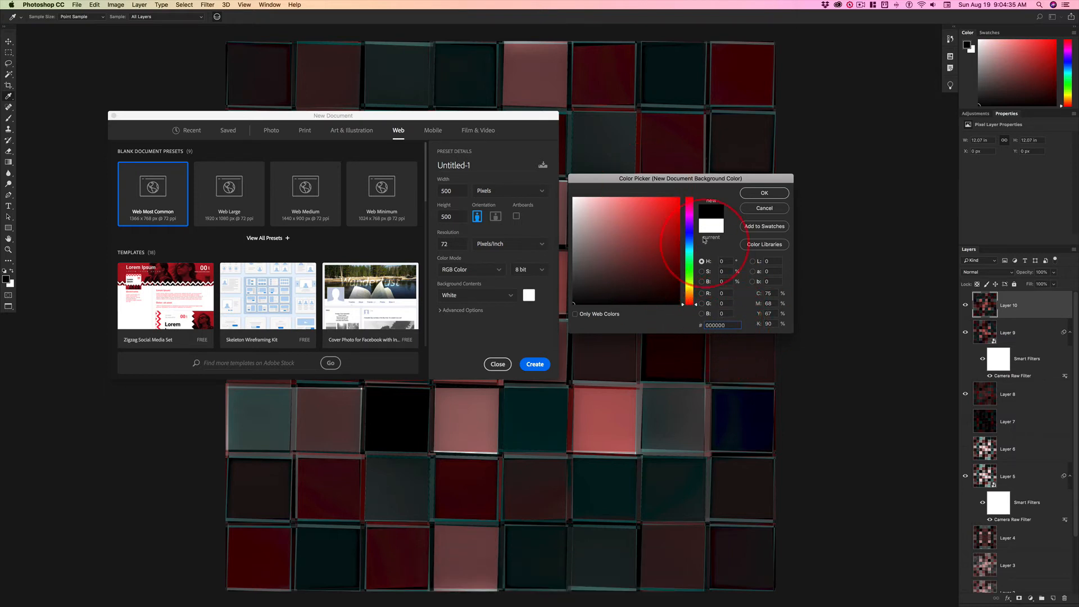
pyautogui.click(766, 193)
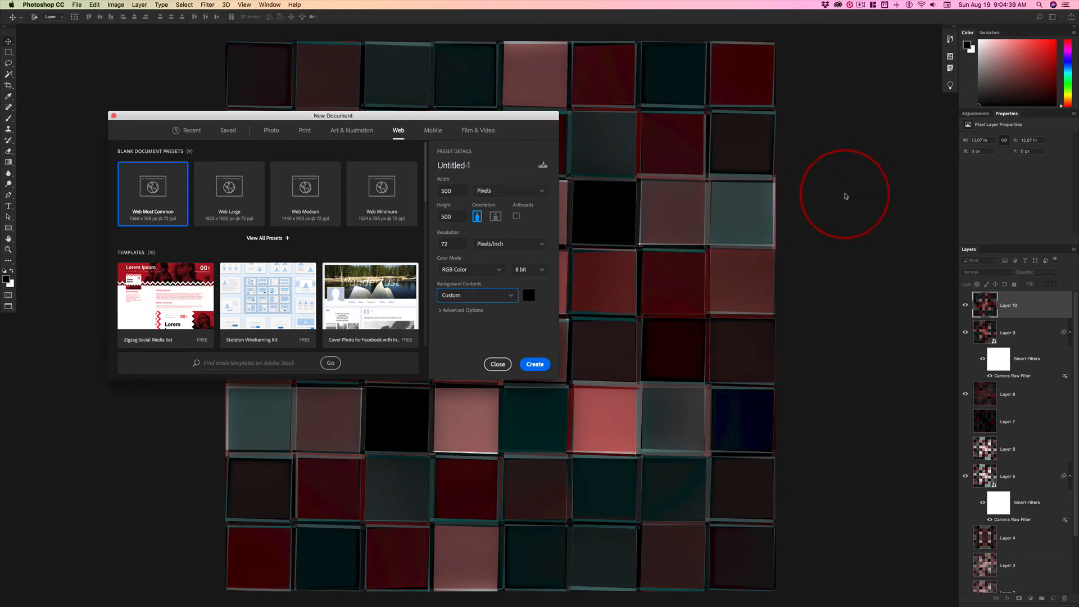
pyautogui.click(534, 365)
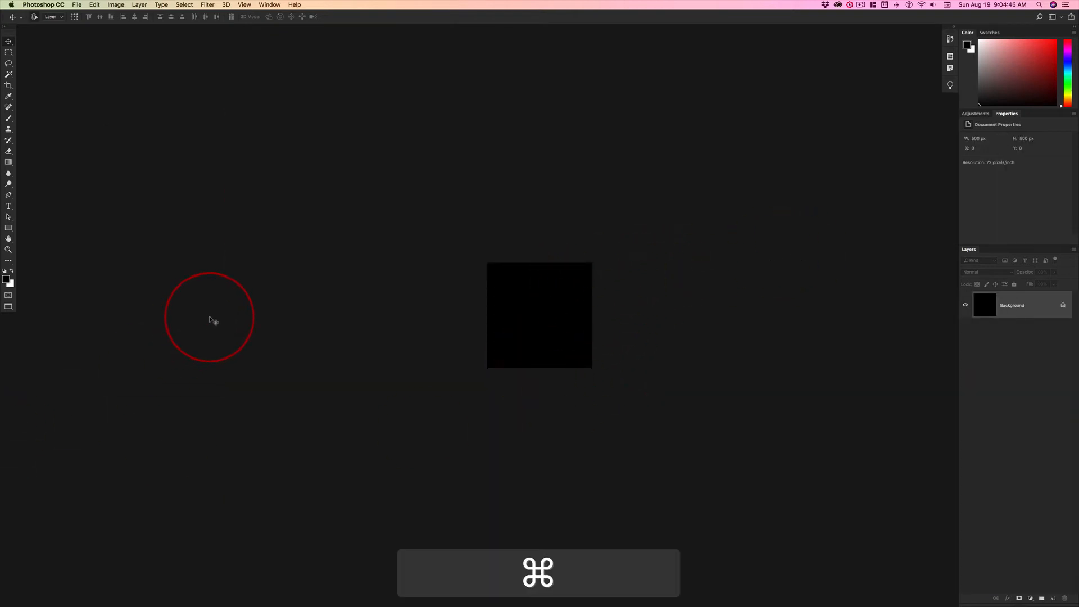
# Step: Add an empty layer above the black background and delete it again
pyautogui.press('super+1')
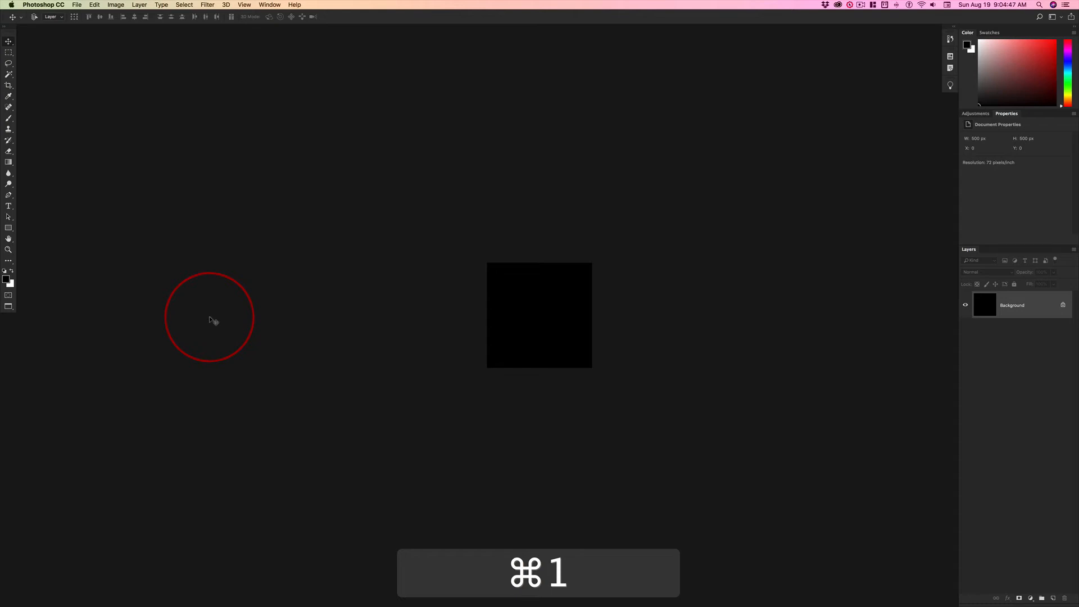
pyautogui.press('super+equal')
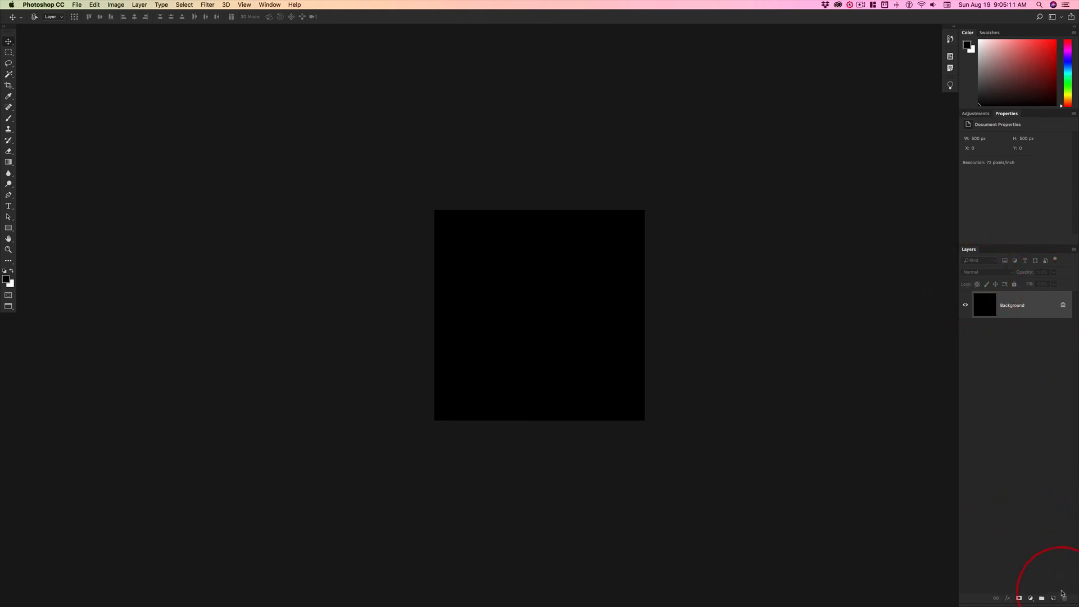
pyautogui.click(1054, 599)
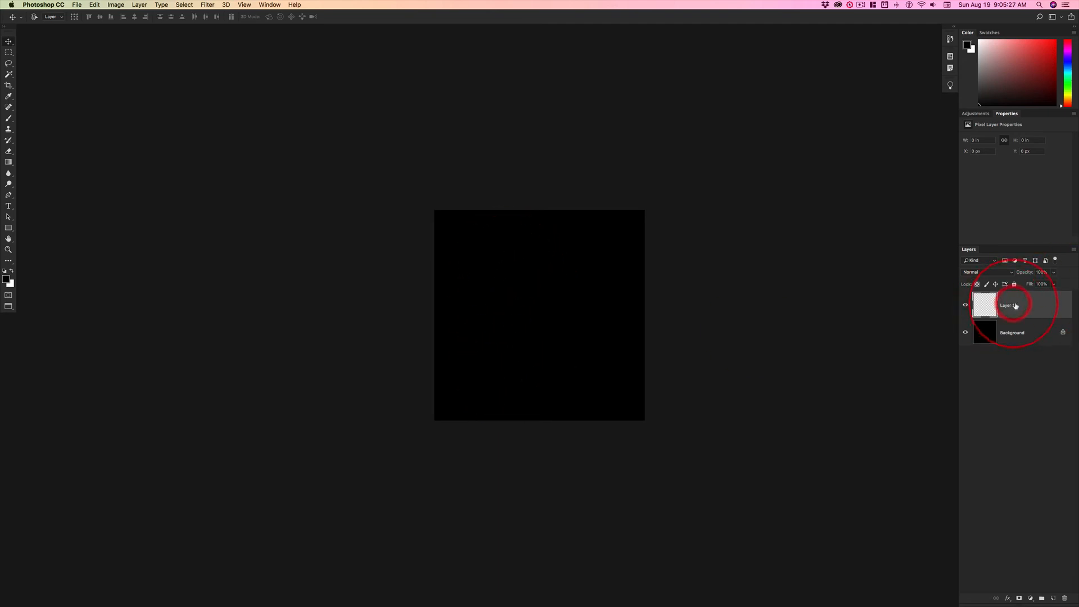
pyautogui.press('Delete')
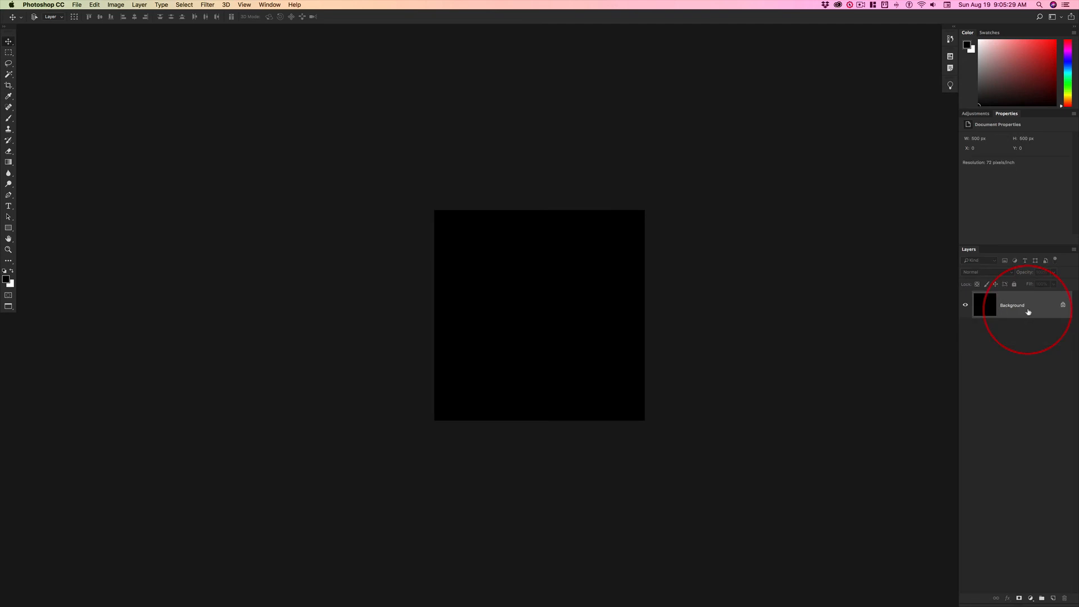